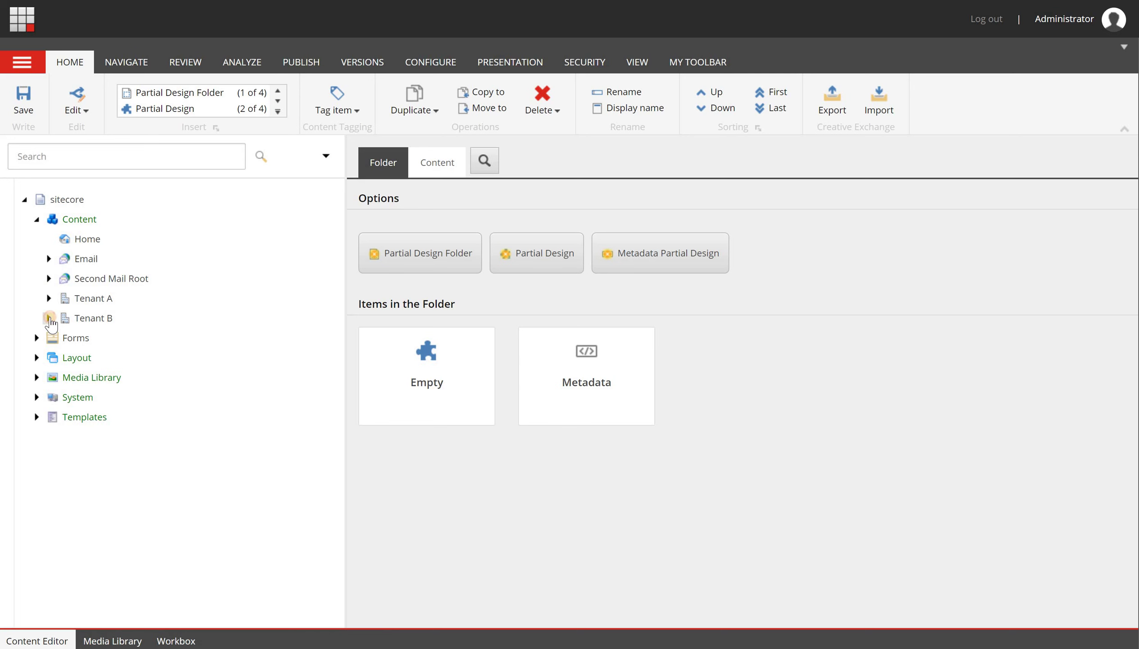
# Expand Tenant B > Blank demo site > Presentation and select Partial Designs, showing Empty and Metadata.
pyautogui.click(49, 318)
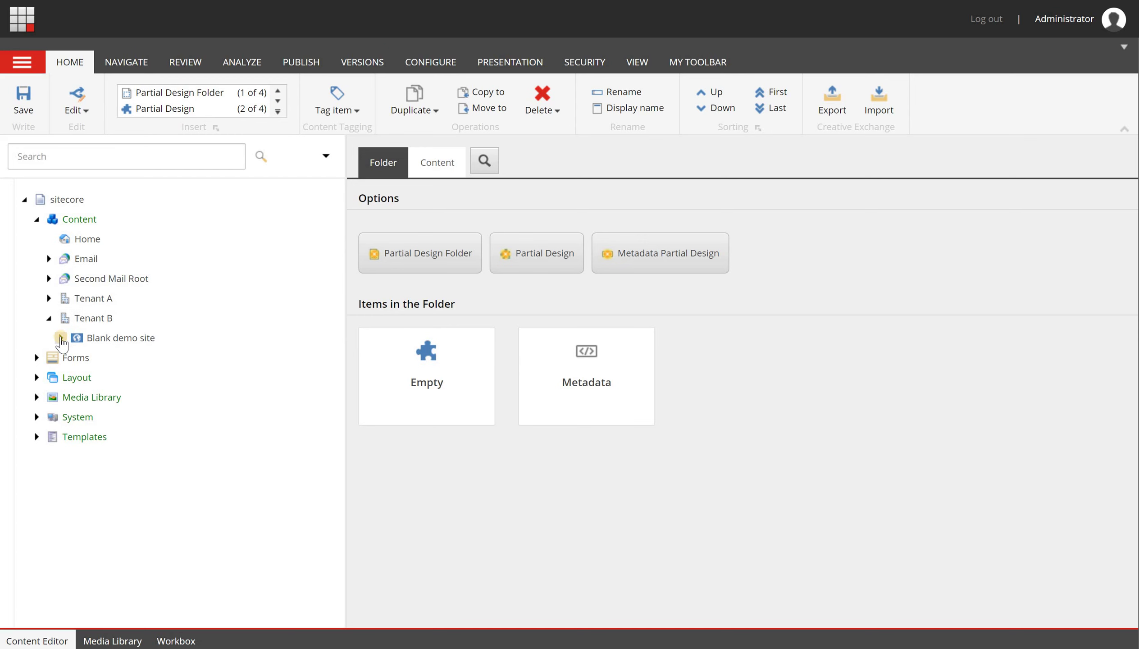
pyautogui.click(60, 338)
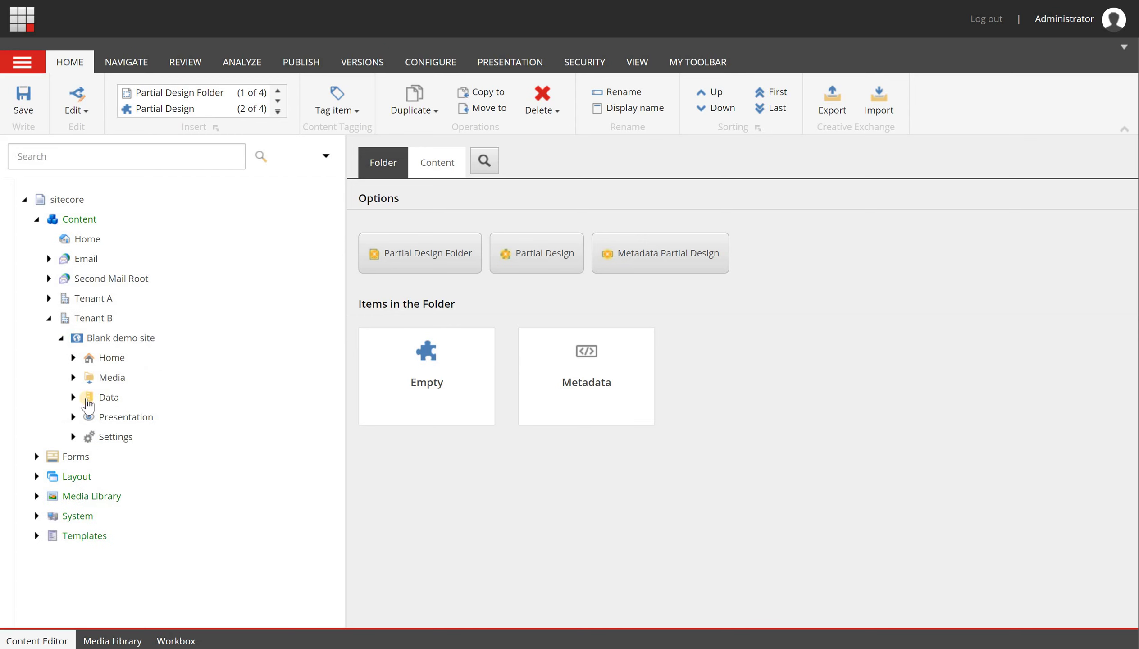
pyautogui.click(73, 418)
pyautogui.scroll(-3, 83, 414)
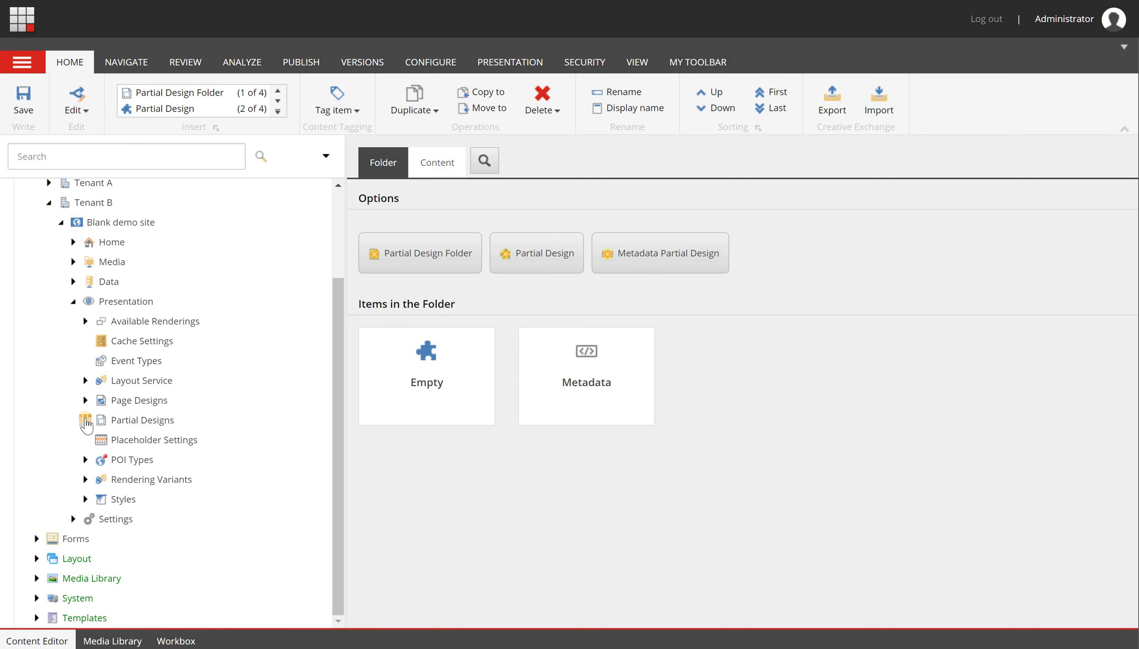
pyautogui.click(85, 420)
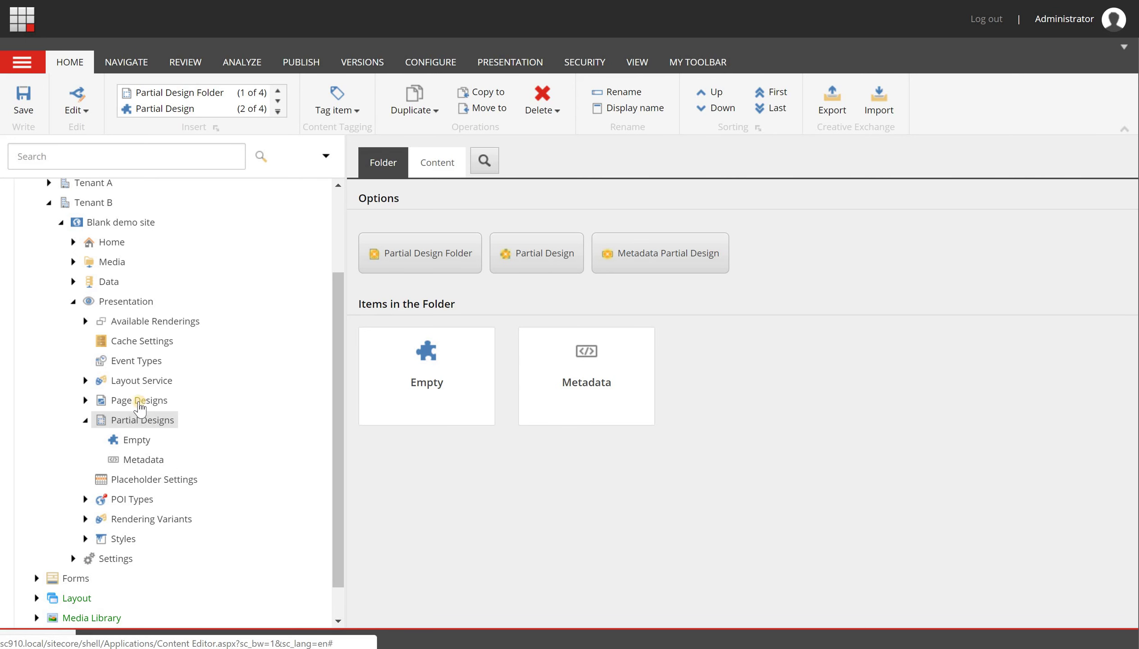
pyautogui.click(140, 401)
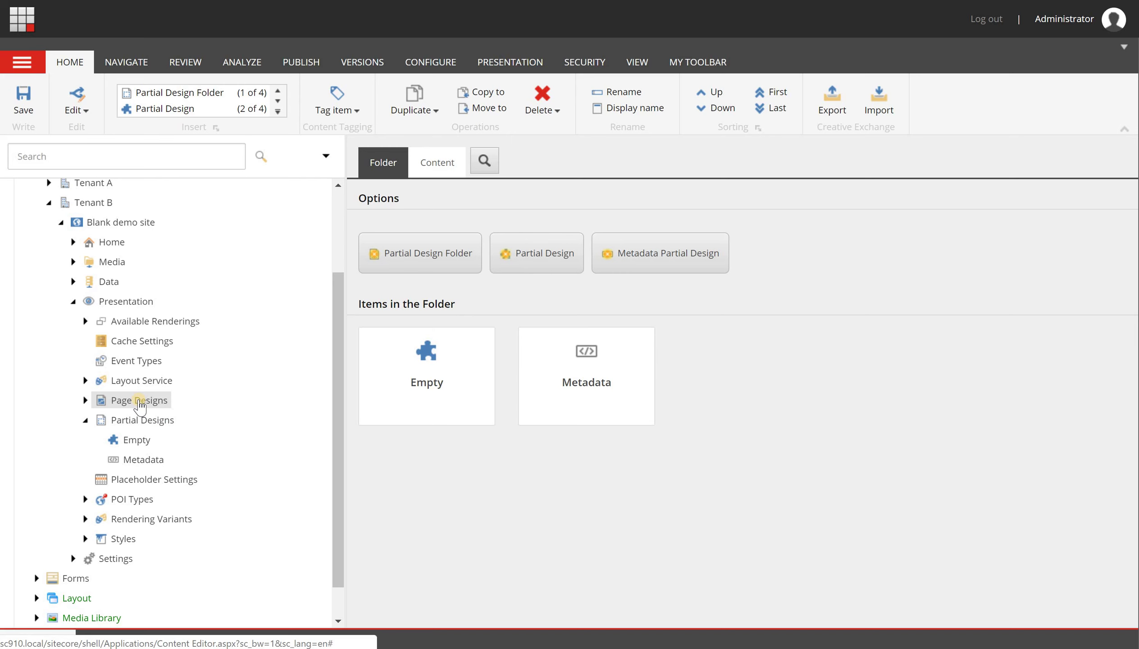
pyautogui.click(143, 425)
# Insert a partial design named Header under Partial Designs and open it in Experience Editor.
pyautogui.rightClick(143, 425)
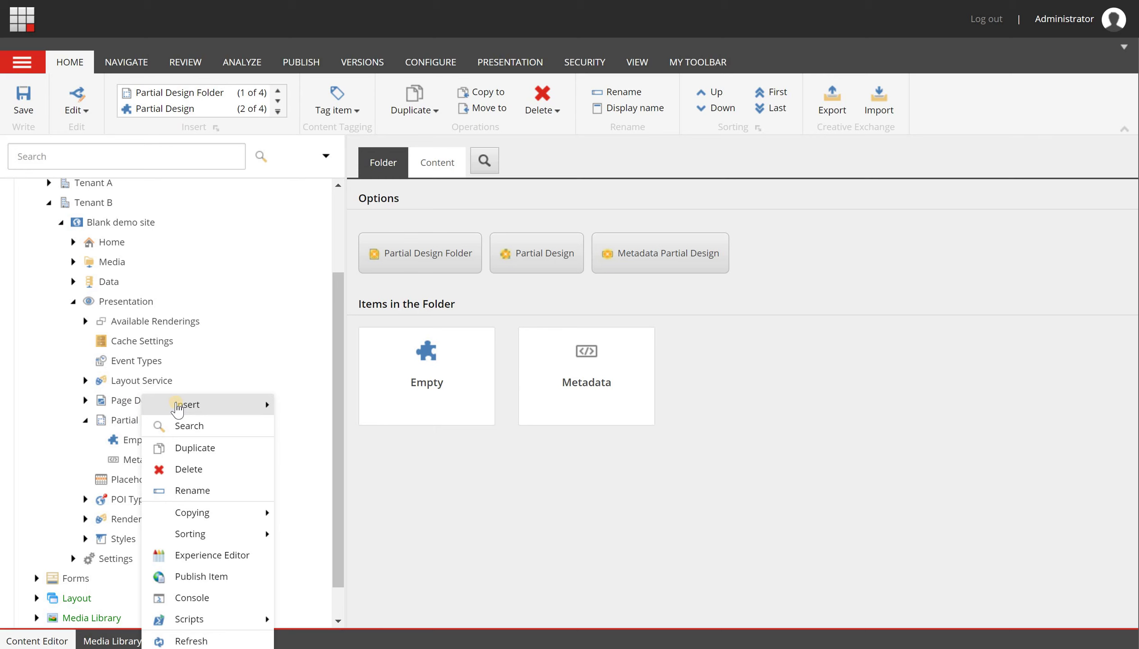
pyautogui.moveTo(177, 404)
pyautogui.click(316, 429)
pyautogui.write('Header')
pyautogui.press('Return')
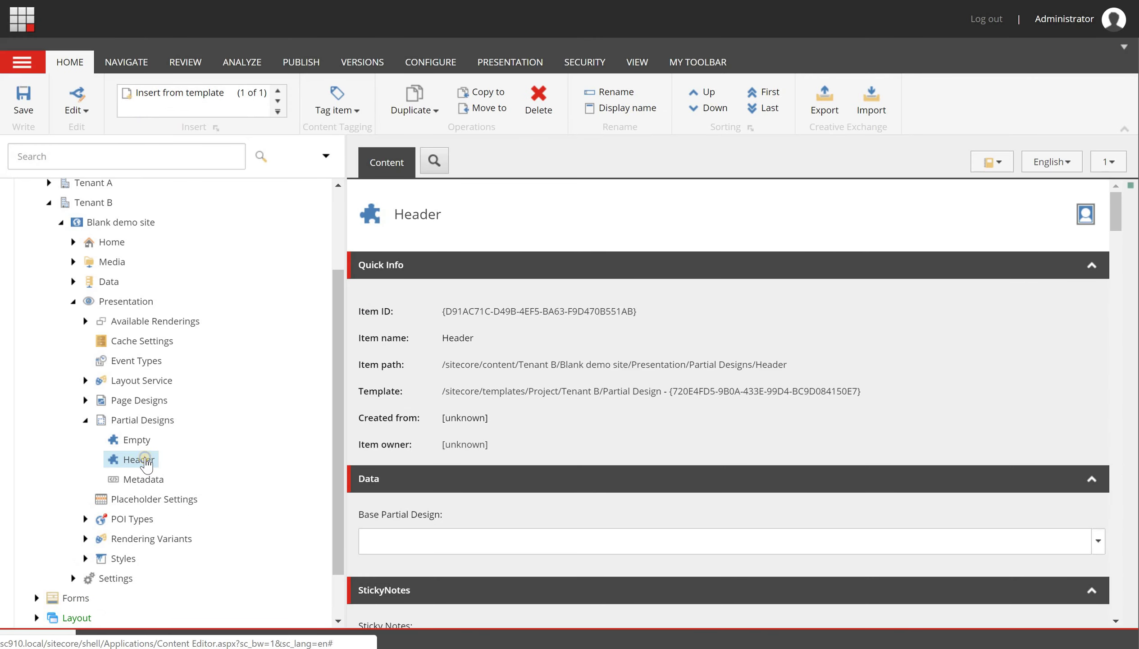
pyautogui.rightClick(146, 463)
pyautogui.click(203, 557)
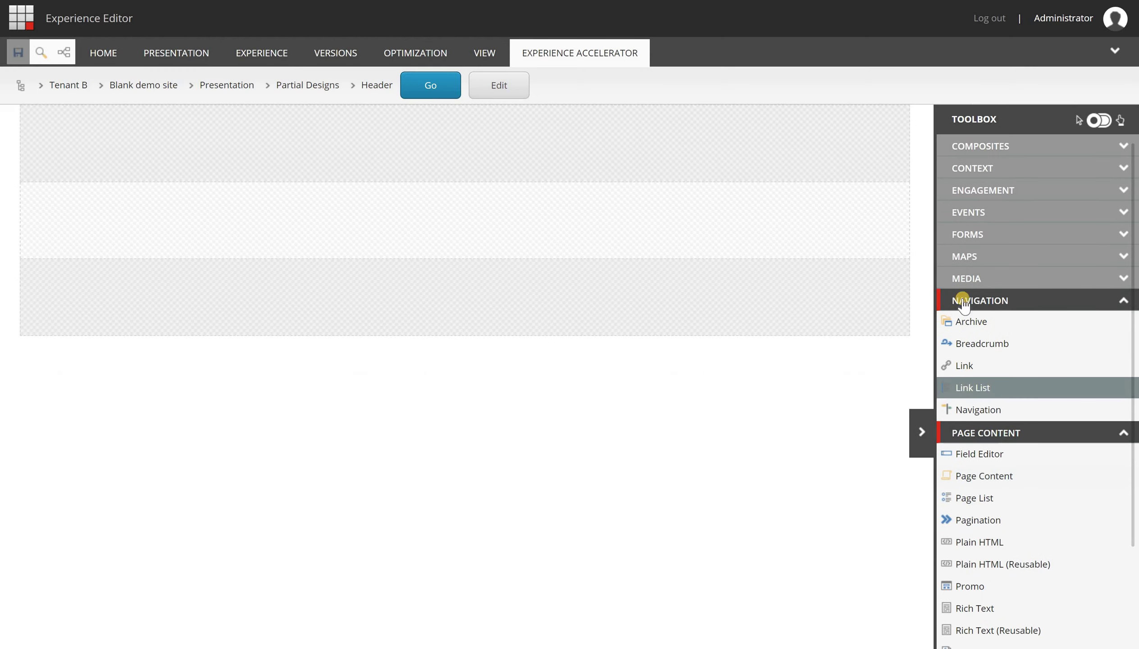
pyautogui.click(983, 434)
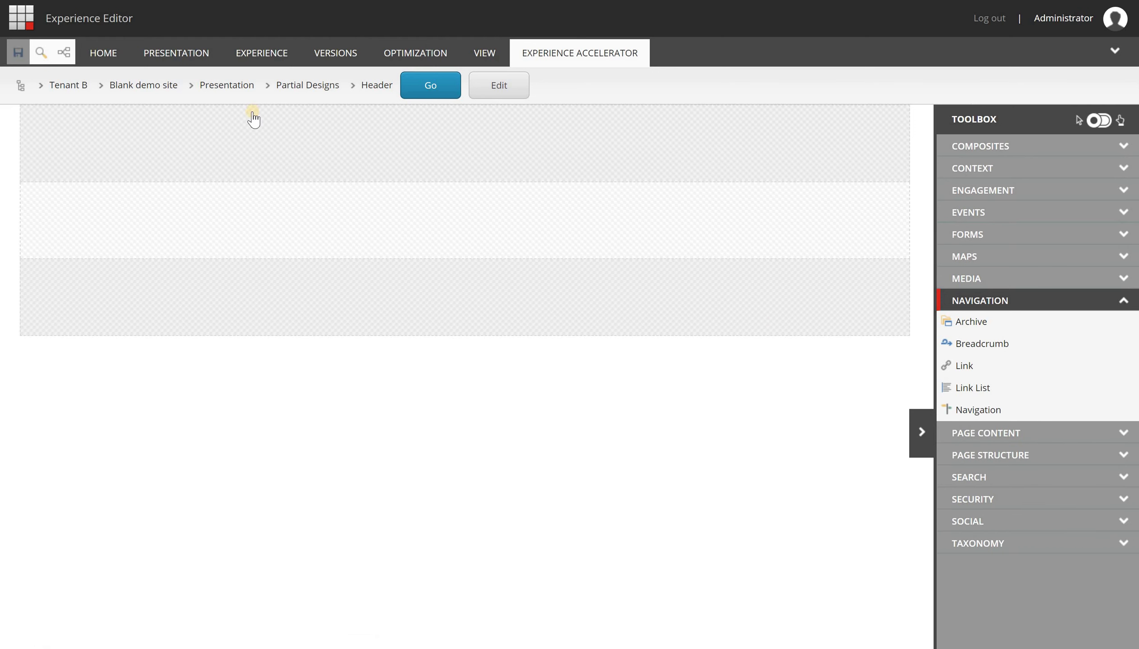
pyautogui.click(190, 157)
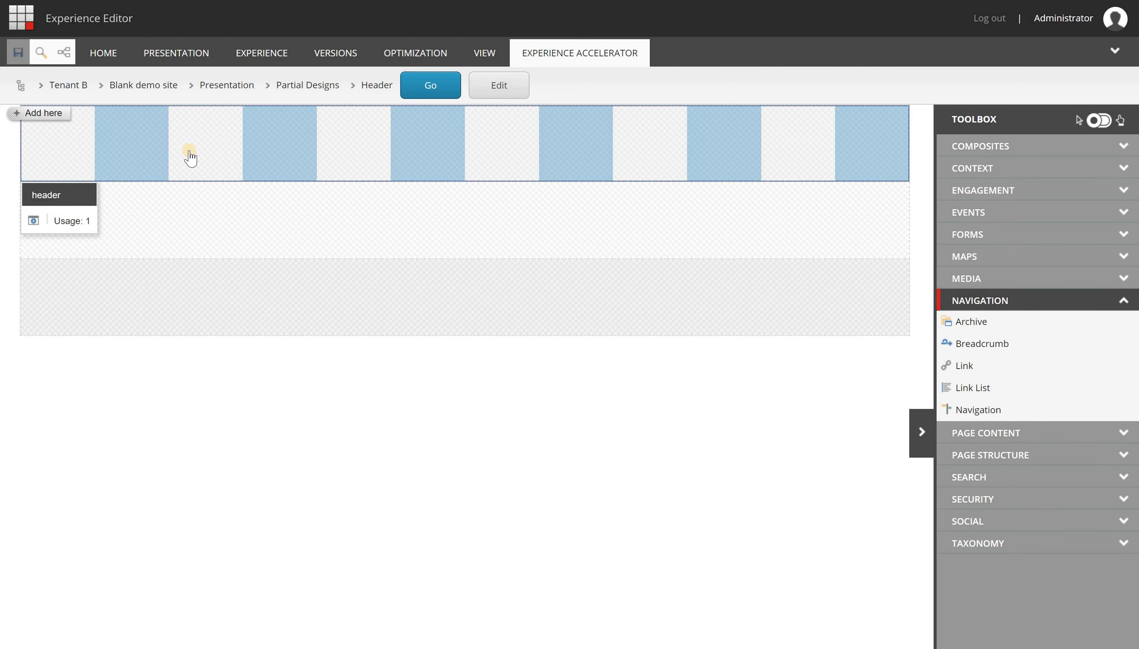
pyautogui.click(191, 216)
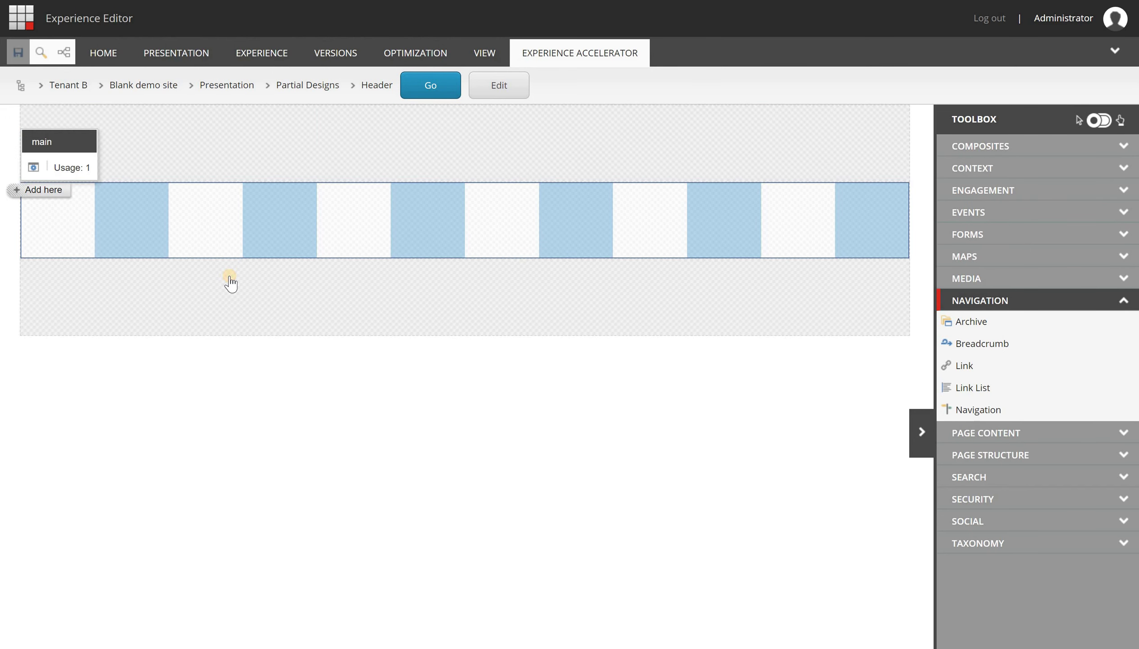
pyautogui.click(231, 282)
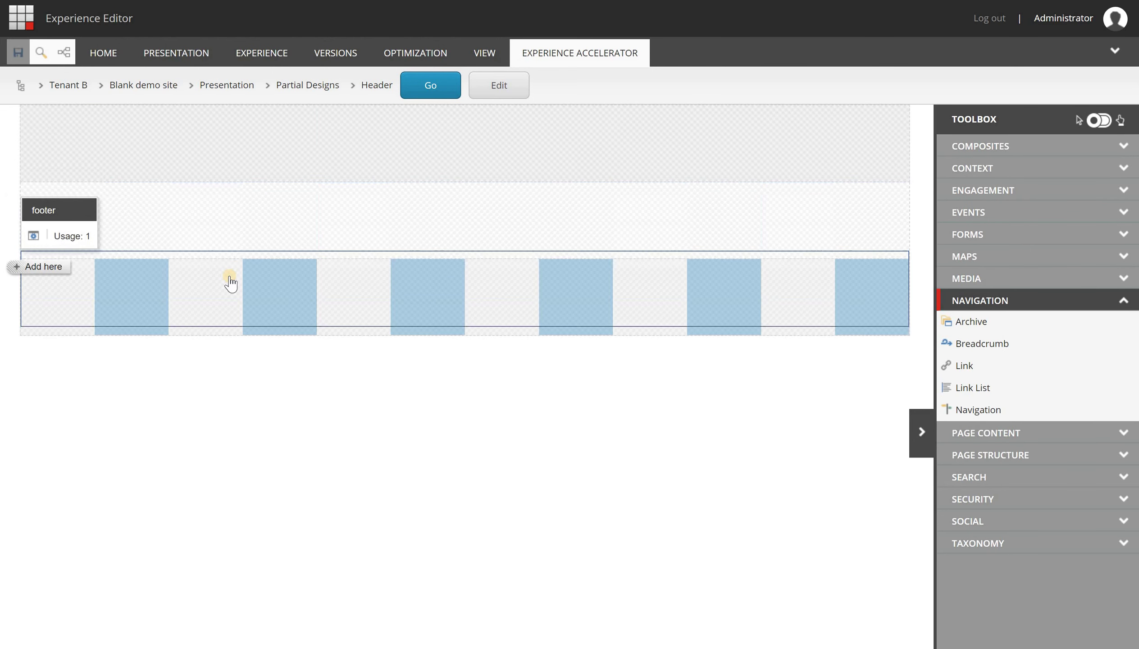
pyautogui.click(253, 224)
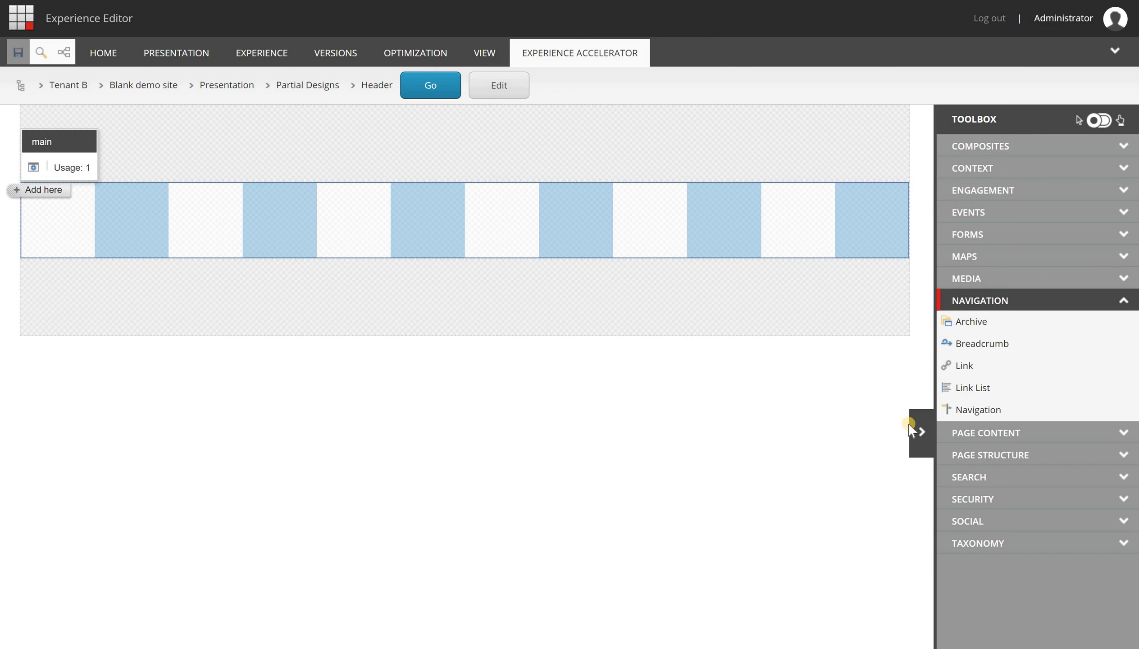
pyautogui.click(964, 365)
# Place a Navigation component in the header placeholder with Big/Fat Navigation style and bottom level 1.
pyautogui.click(969, 411)
pyautogui.moveTo(970, 414); pyautogui.dragTo(441, 165)
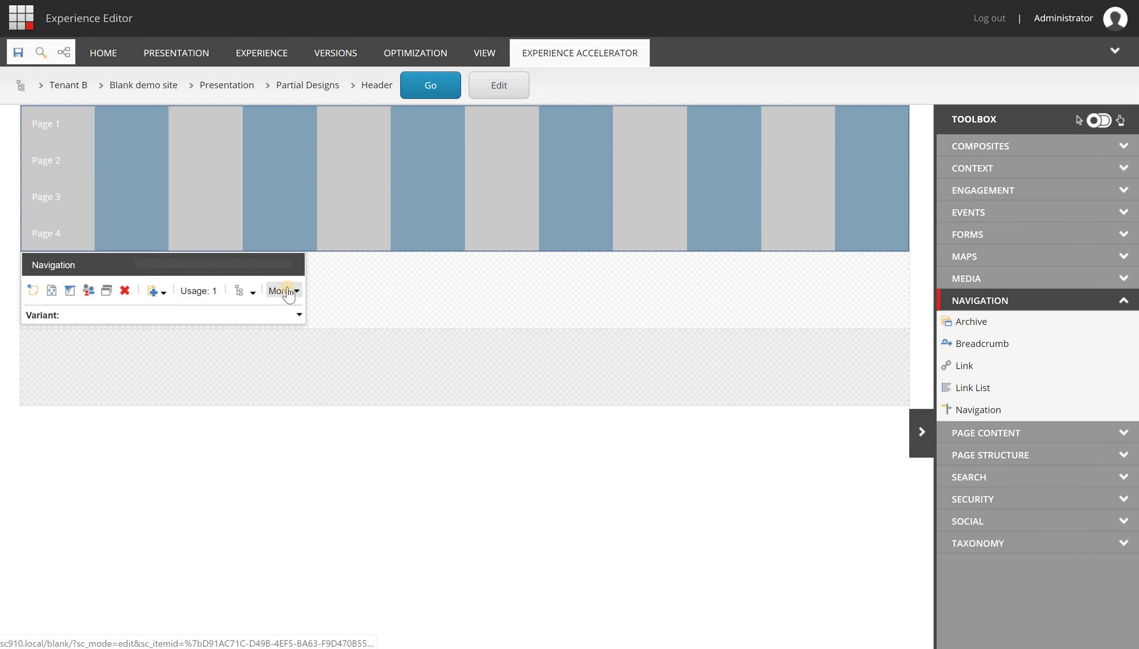
pyautogui.click(284, 291)
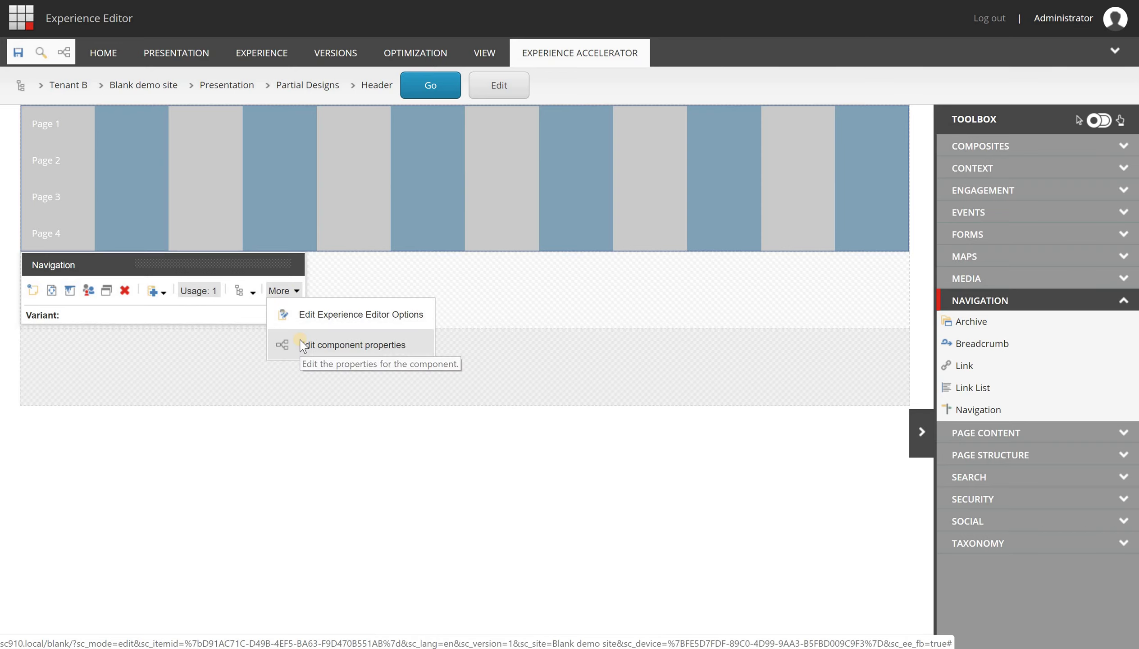
pyautogui.click(300, 341)
pyautogui.scroll(-10, 428, 346)
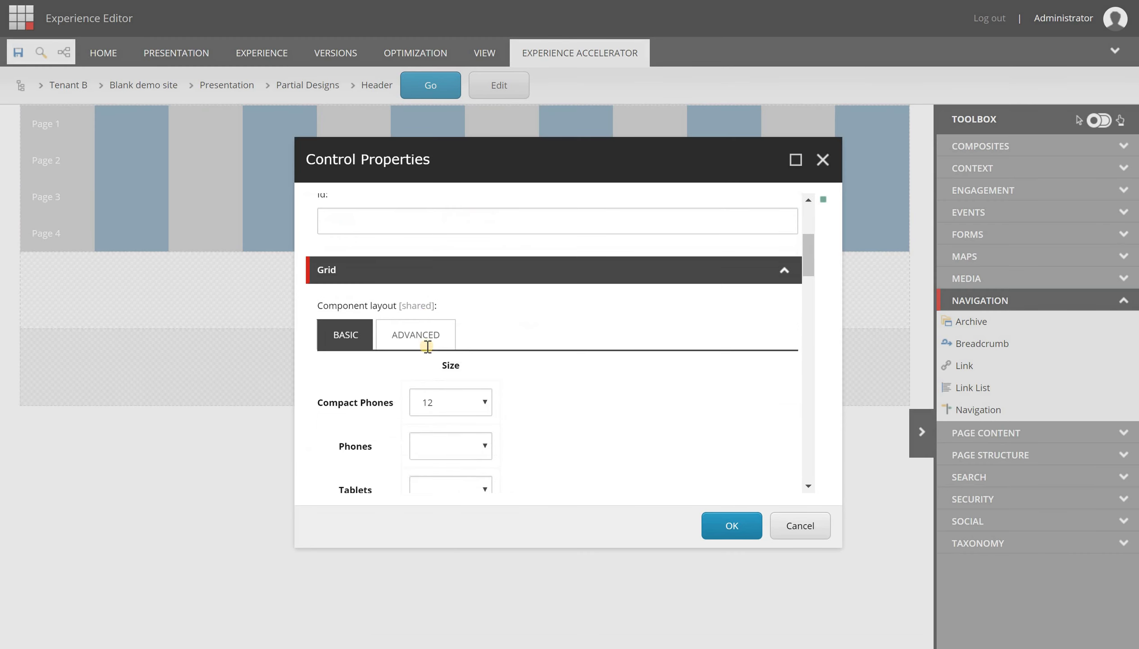
pyautogui.scroll(-1, 429, 352)
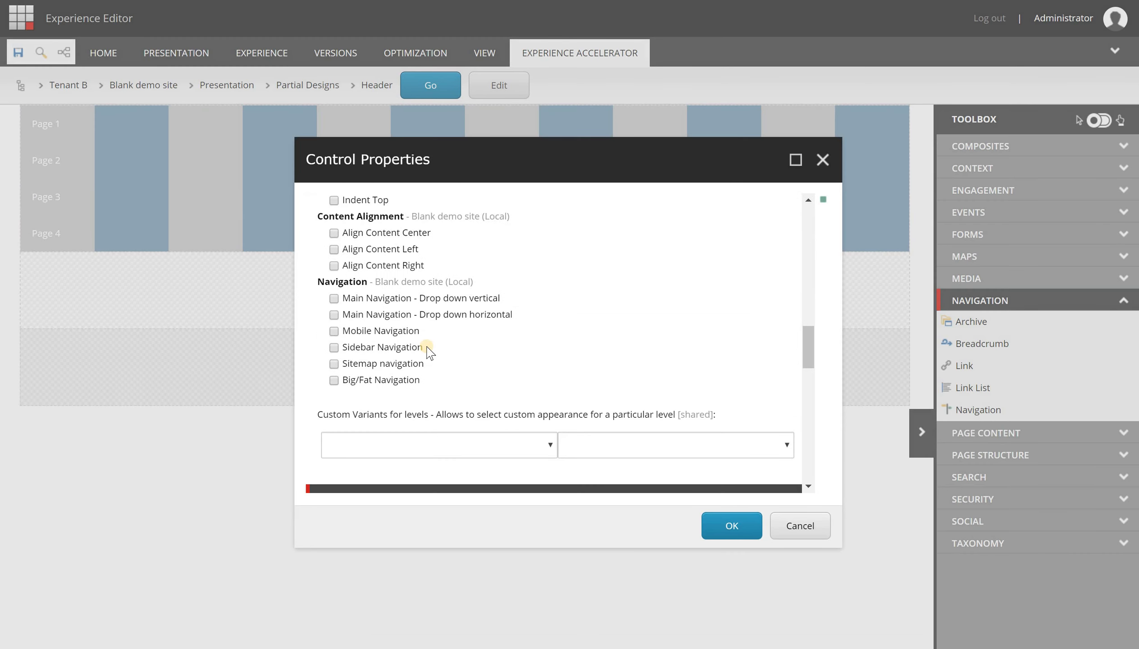
pyautogui.click(334, 381)
pyautogui.scroll(-5, 485, 359)
pyautogui.click(346, 379)
pyautogui.click(338, 431)
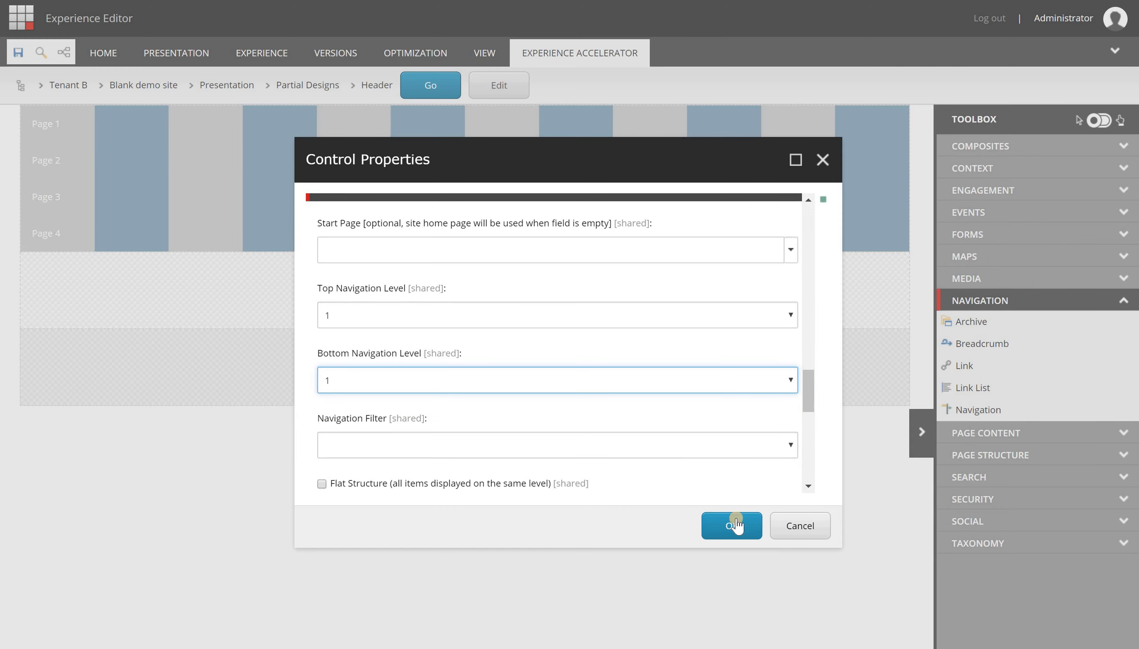
pyautogui.click(735, 525)
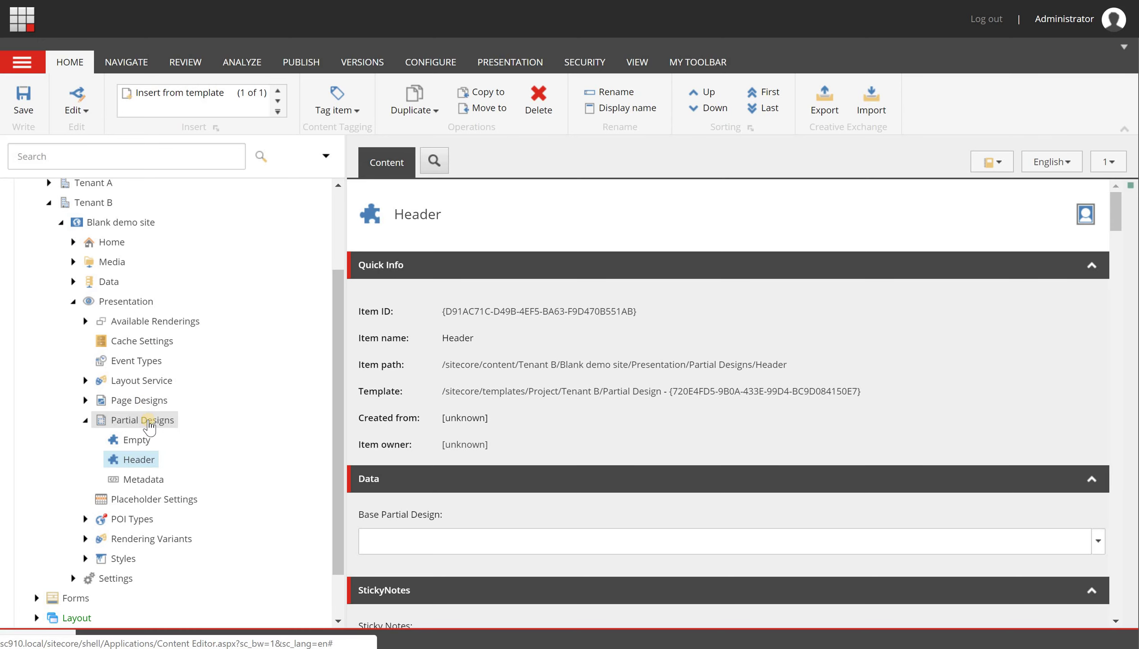
# Insert a new partial design named Footer under Partial Designs and bring up its actions.
pyautogui.rightClick(148, 421)
pyautogui.moveTo(218, 402)
pyautogui.click(325, 425)
pyautogui.write('Pooter')
pyautogui.press('Return')
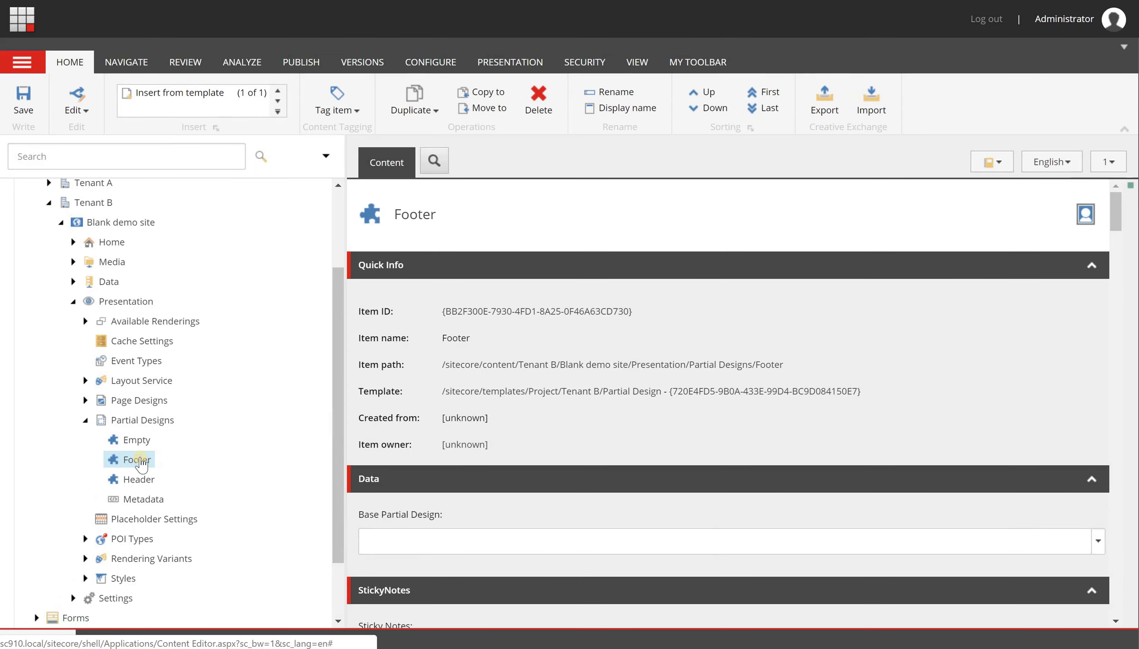
pyautogui.rightClick(140, 460)
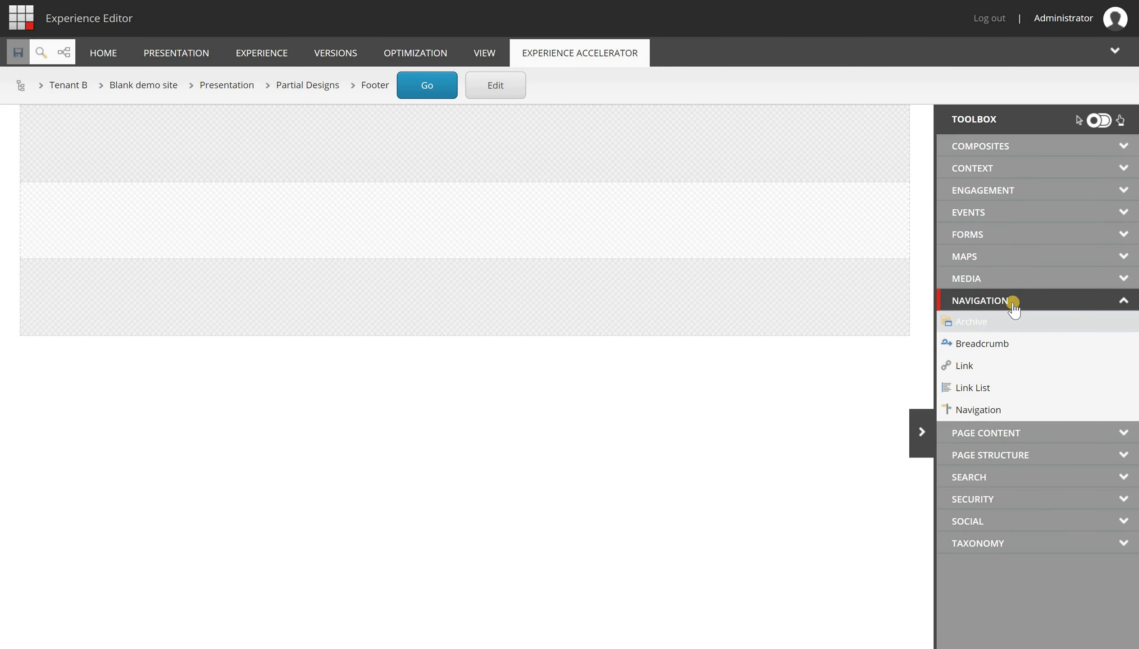
# Drag a Rich Text component from Page Content into the footer's bottom placeholder.
pyautogui.click(1012, 303)
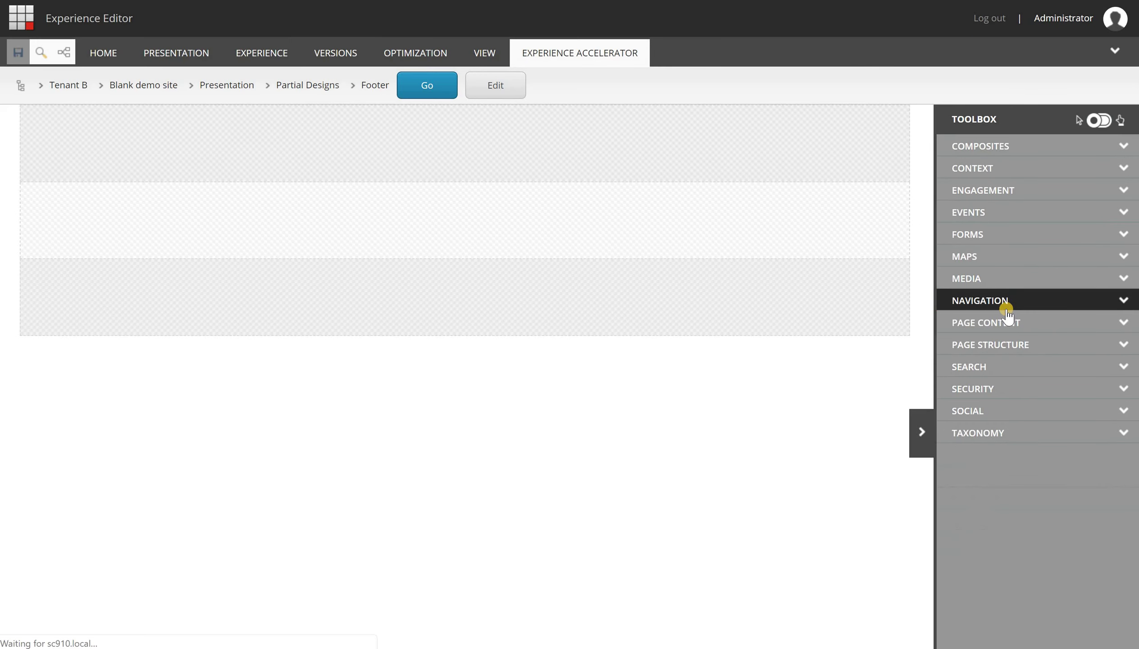
pyautogui.click(975, 324)
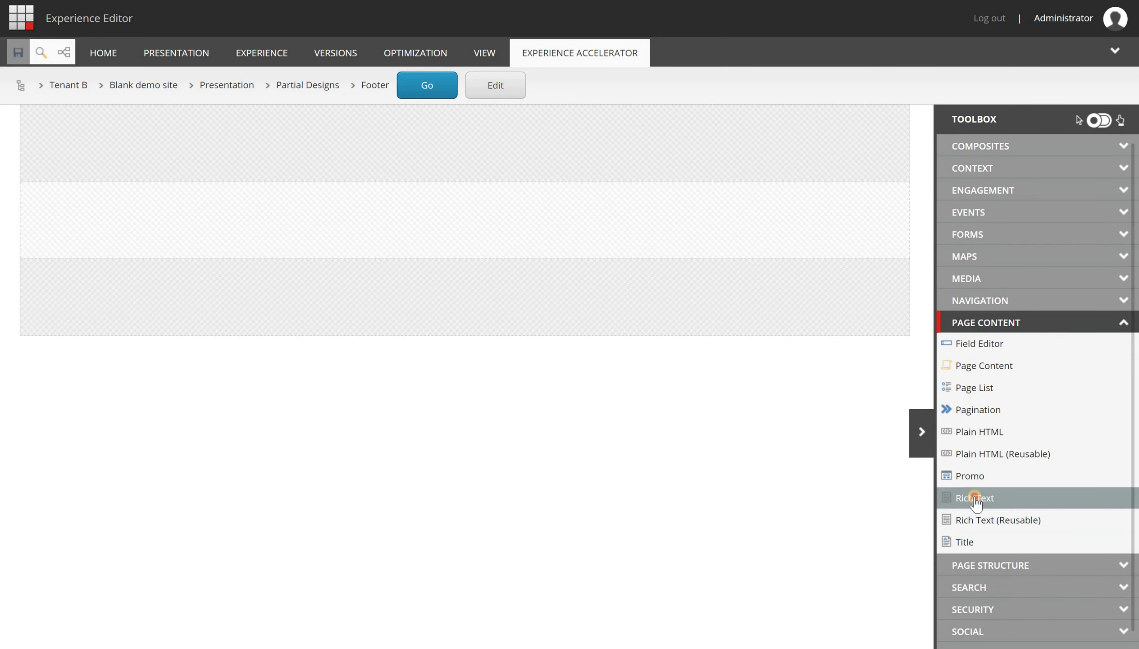
pyautogui.moveTo(976, 501); pyautogui.dragTo(327, 309)
# Enter 'Copyright 2019' in the text component and save the Footer design.
pyautogui.click(92, 278)
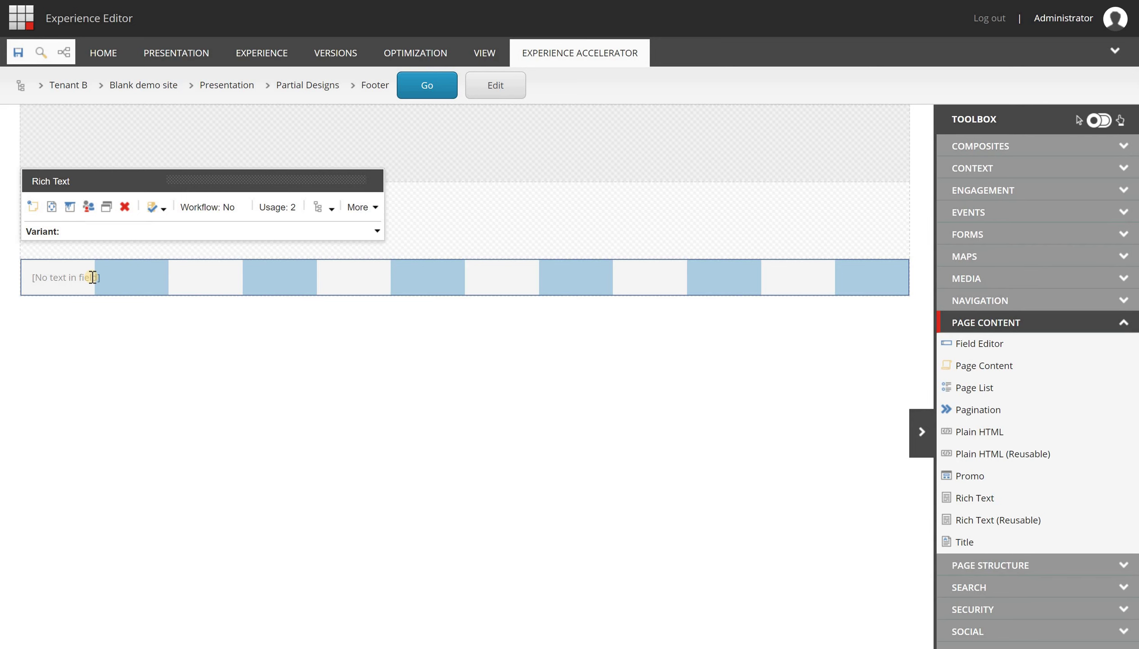
pyautogui.click(92, 278)
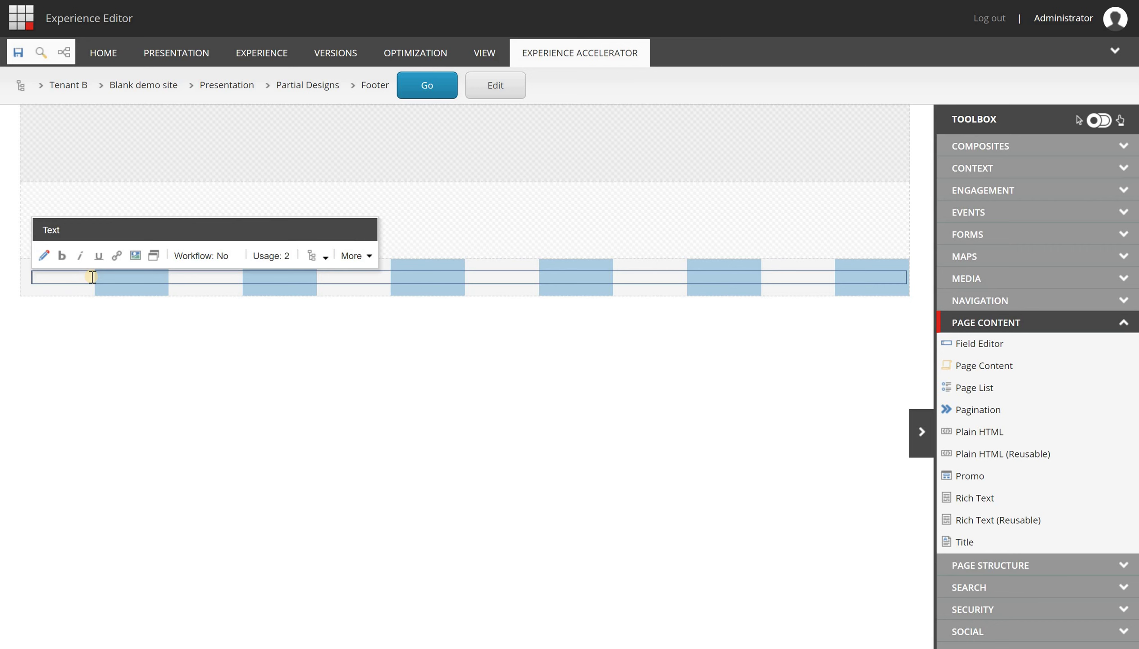
pyautogui.write('c')
pyautogui.write('opy')
pyautogui.write('right 2019')
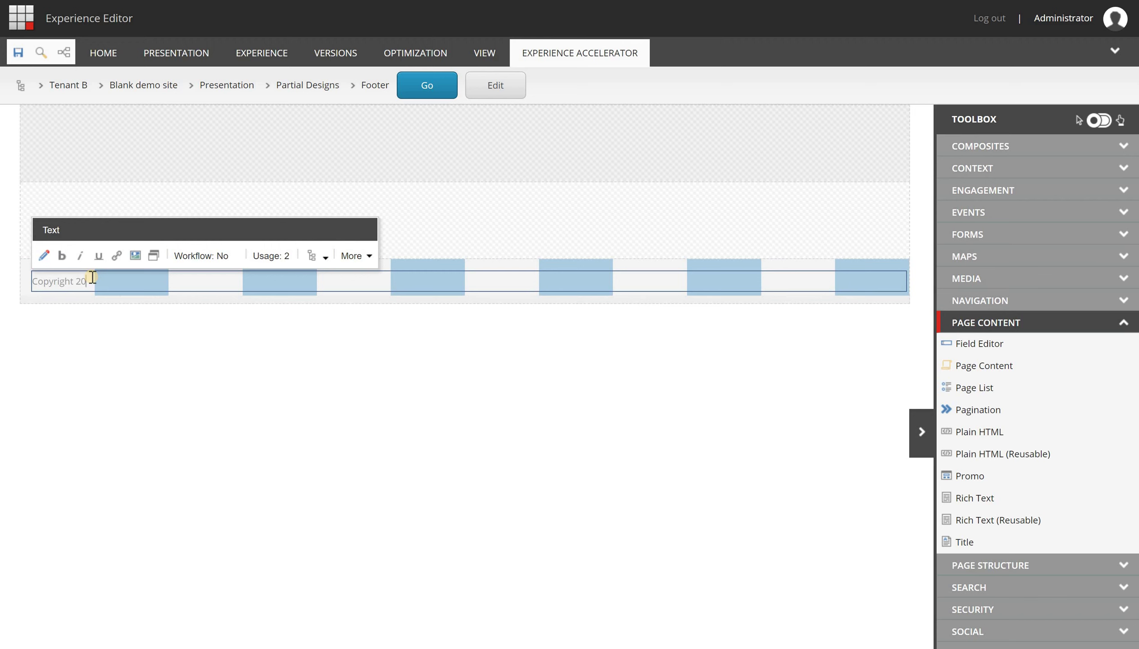
pyautogui.click(18, 41)
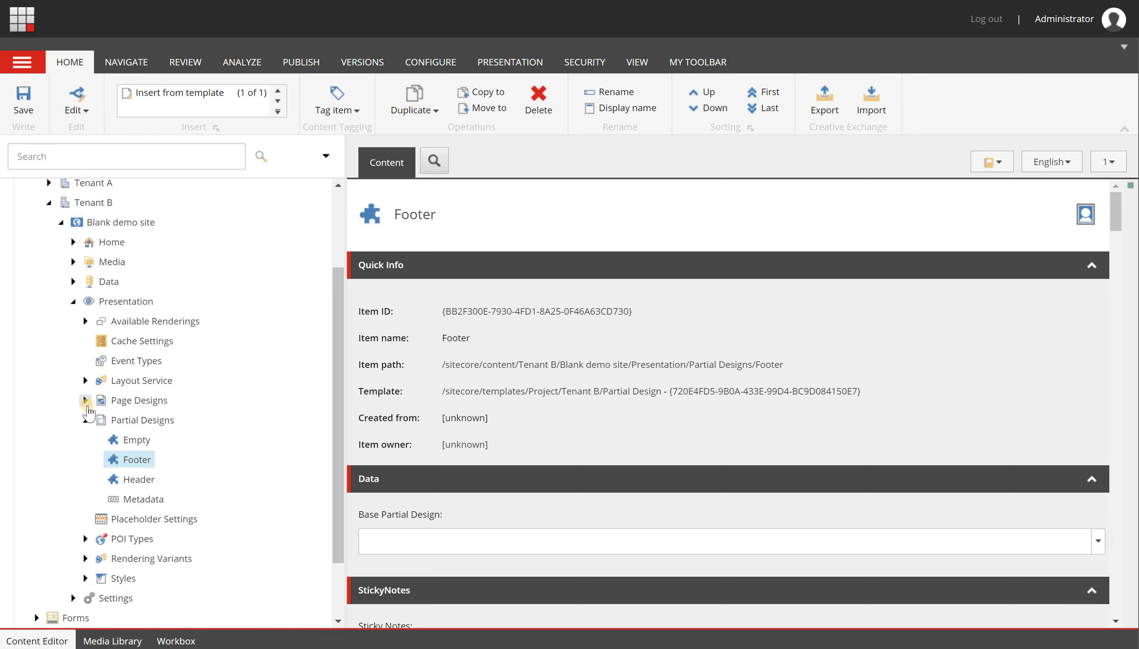
# Expand Page Designs under Presentation to reveal the Default page design.
pyautogui.click(85, 401)
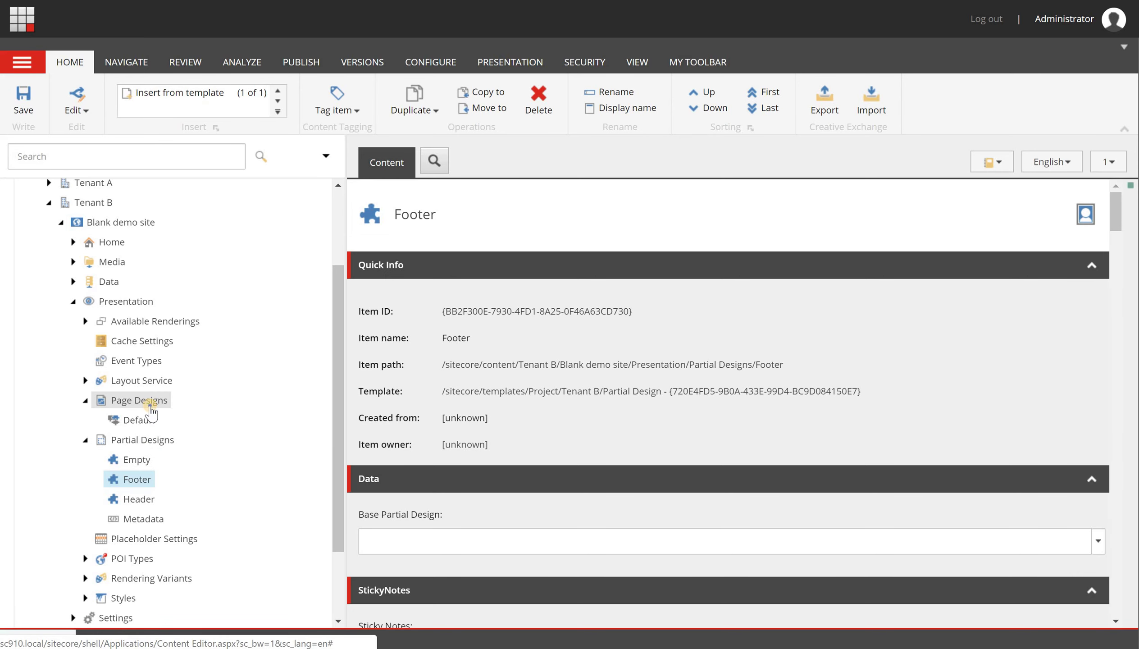
# Insert a new page design named Landingpage under Page Designs.
pyautogui.rightClick(151, 409)
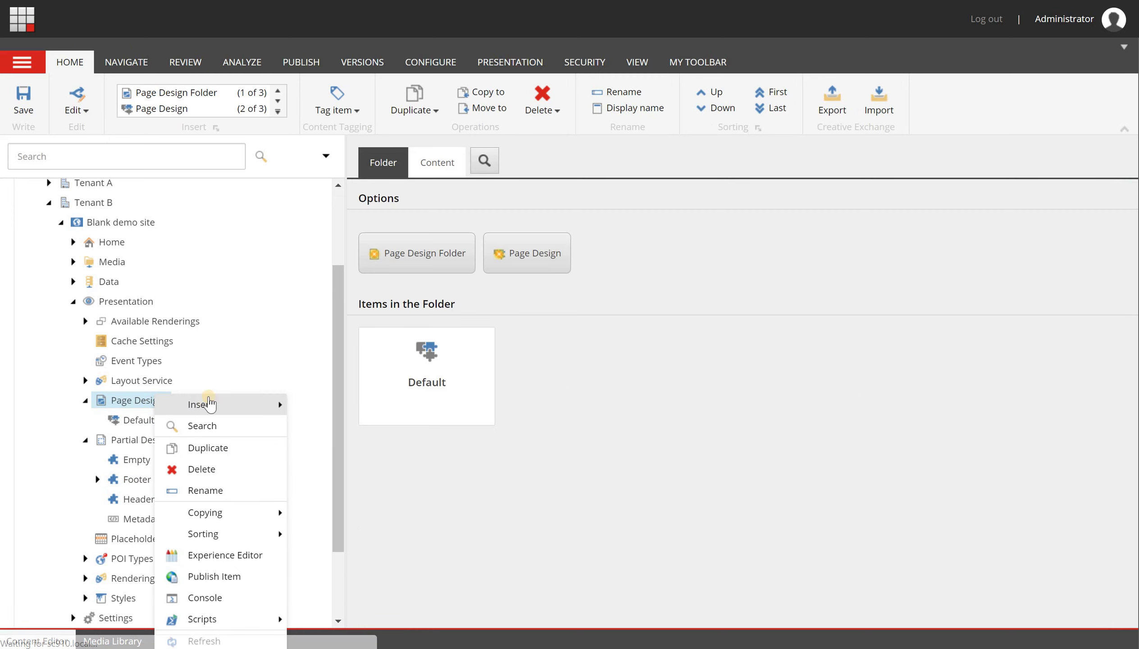
pyautogui.moveTo(203, 403)
pyautogui.click(350, 426)
pyautogui.write('Landingpage')
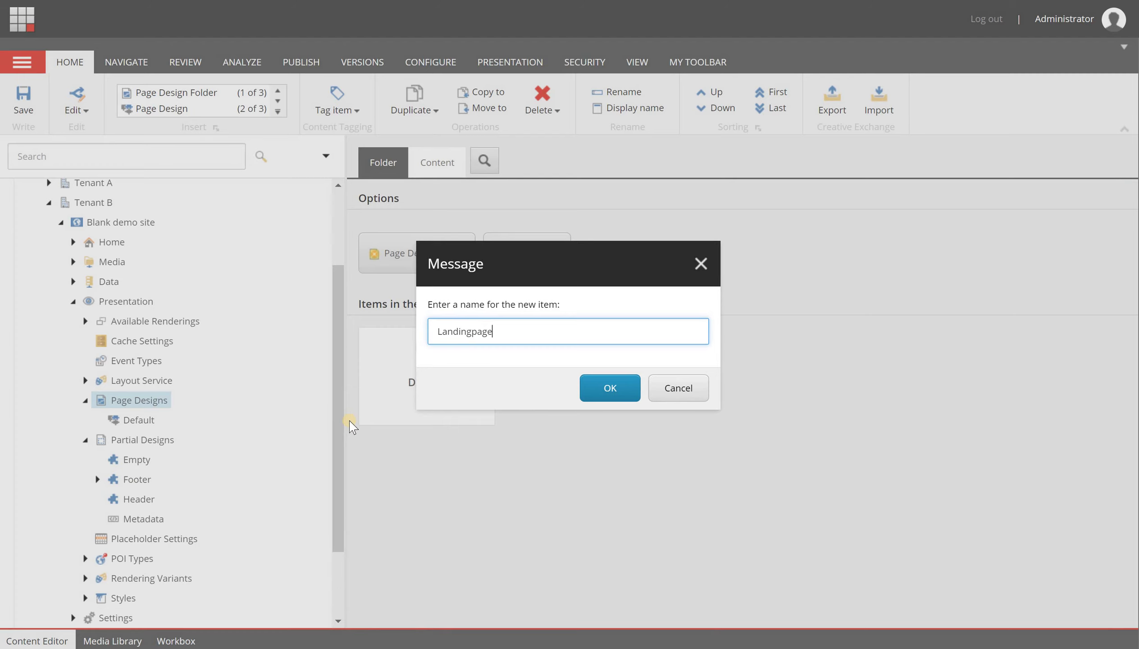
pyautogui.press('Return')
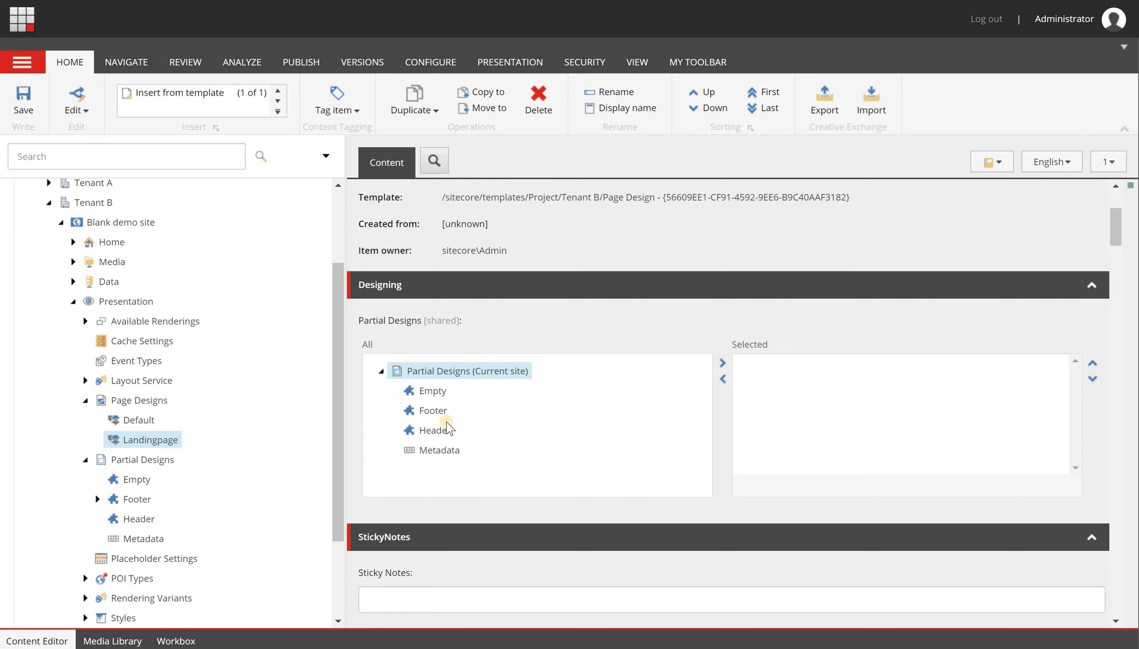
# Add the Header, Footer and Metadata partial designs to Landingpage's selected list.
pyautogui.doubleClick(438, 429)
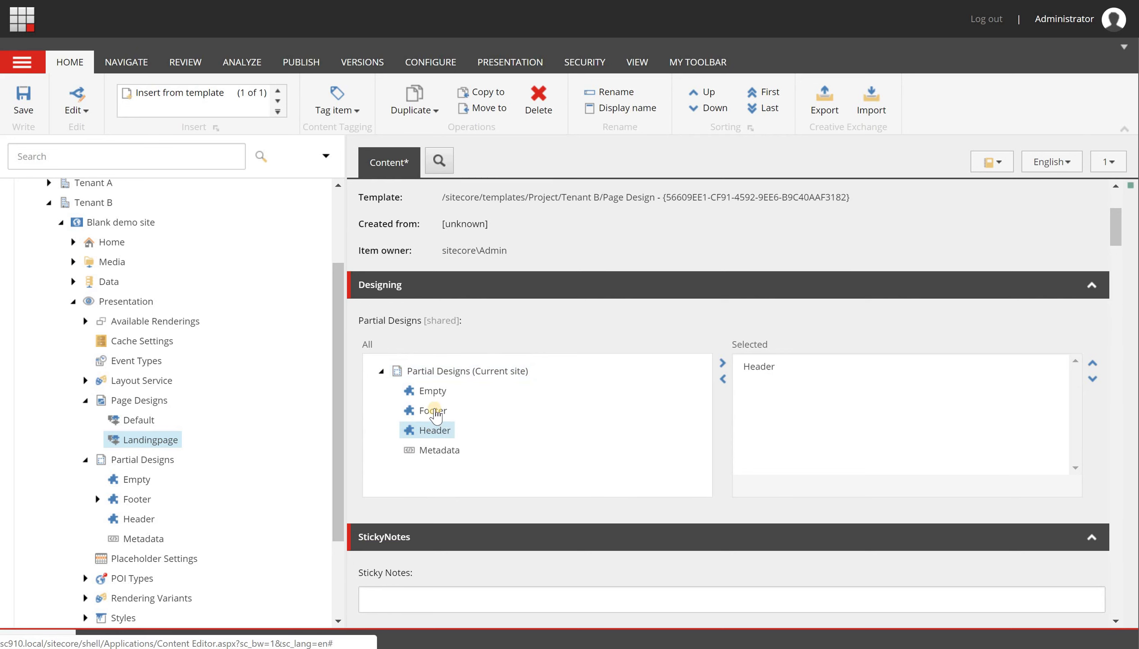
pyautogui.doubleClick(434, 412)
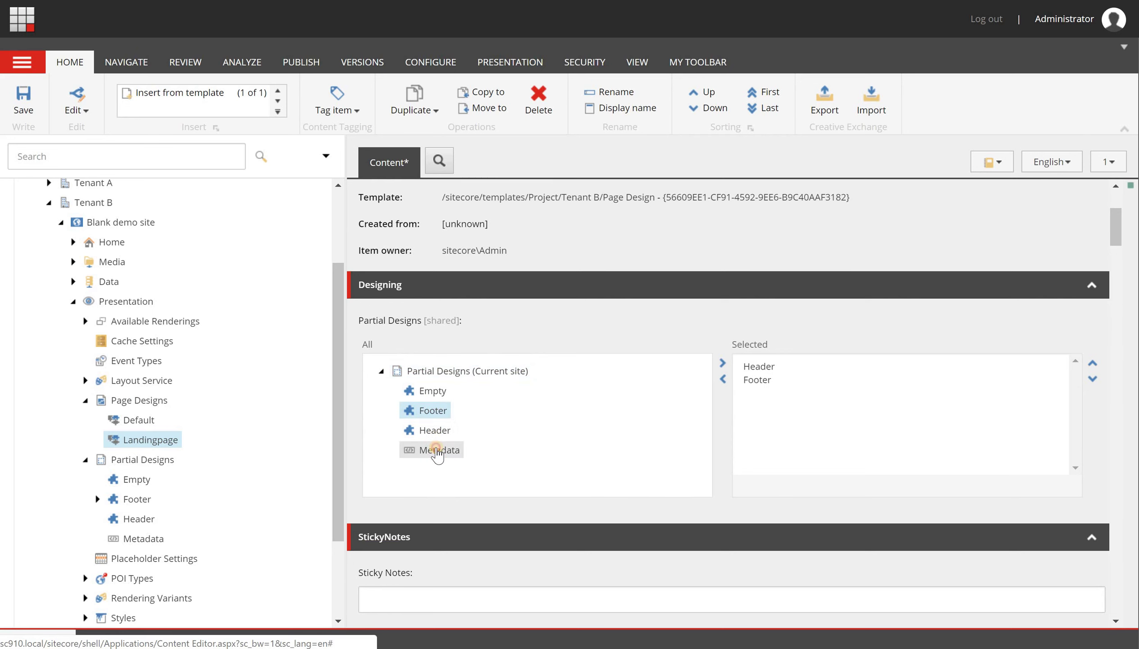
pyautogui.doubleClick(437, 450)
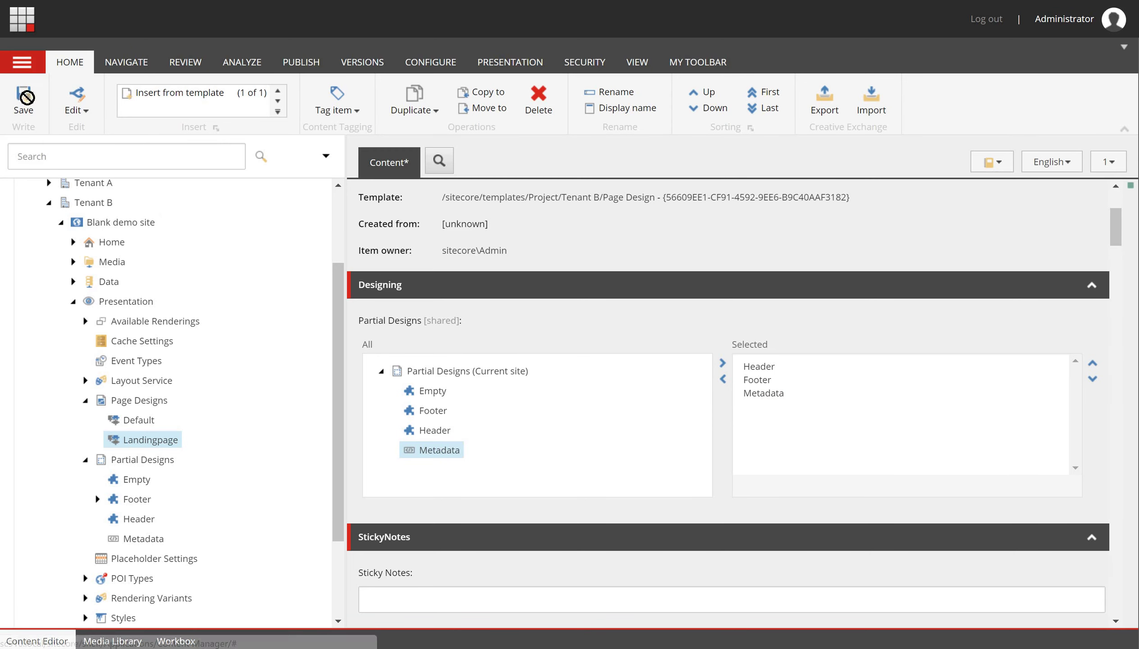
# Save Landingpage, open Page 1 under Home, and show the Experience Accelerator options.
pyautogui.click(26, 103)
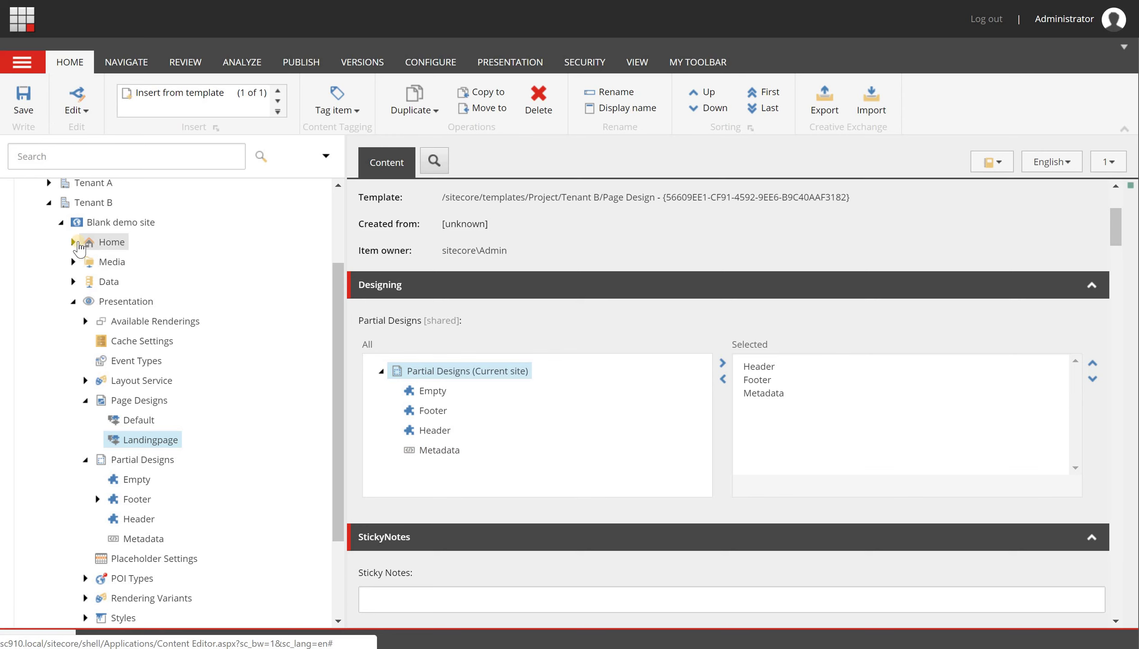
pyautogui.click(73, 241)
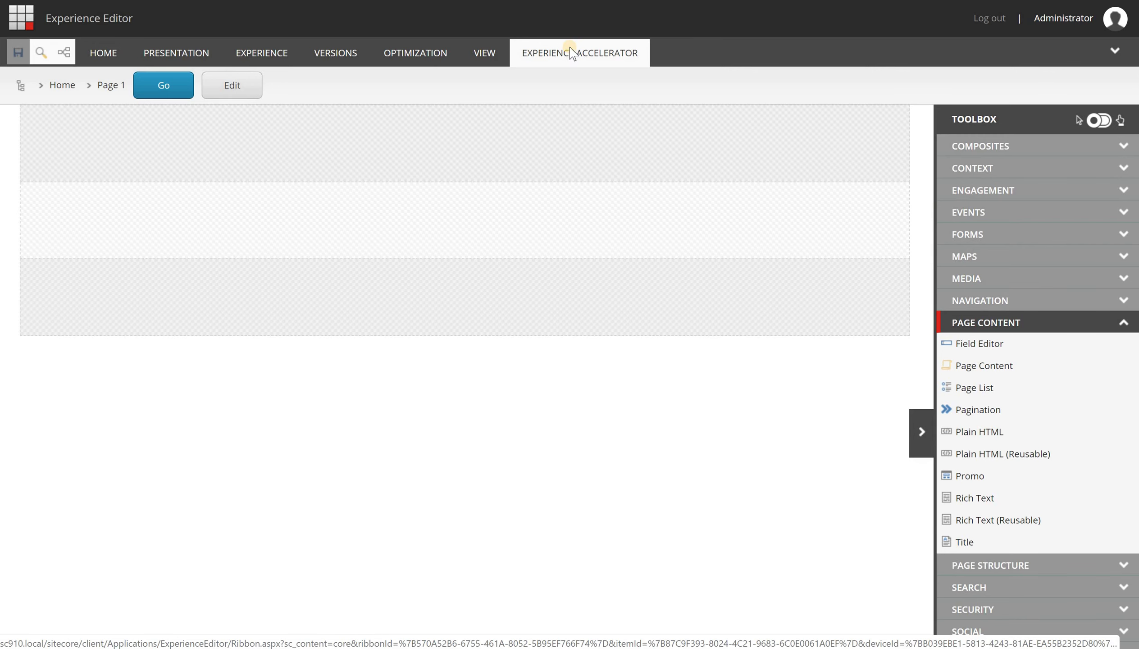
pyautogui.click(555, 52)
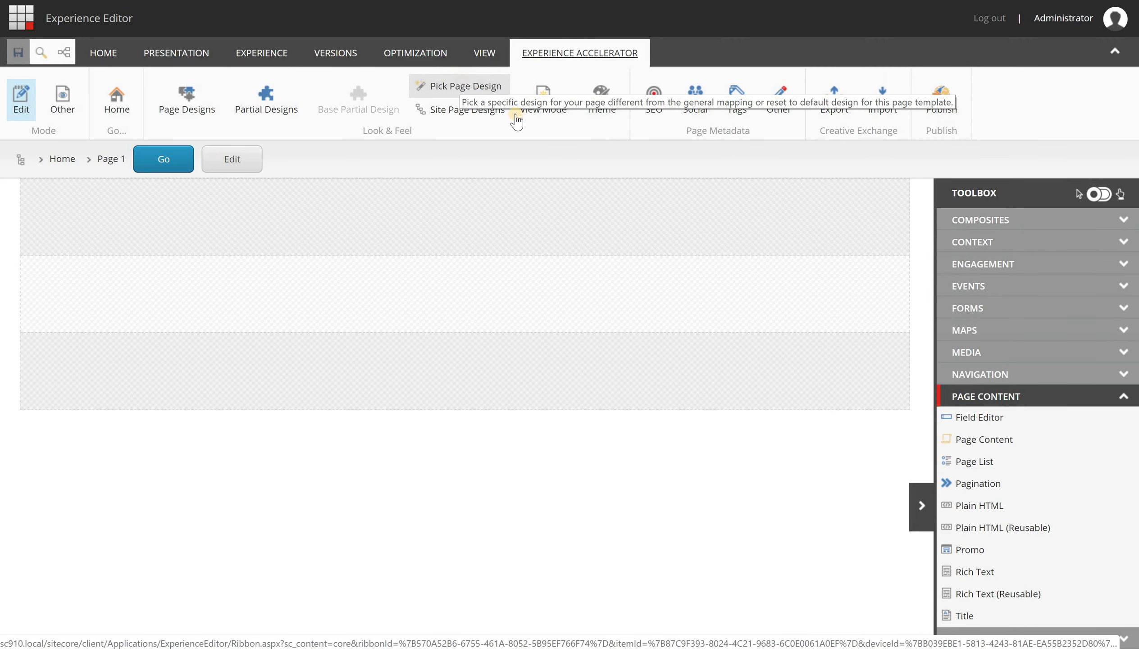
# In Site Page Designs, assign Landingpage to the Page template and confirm.
pyautogui.click(480, 114)
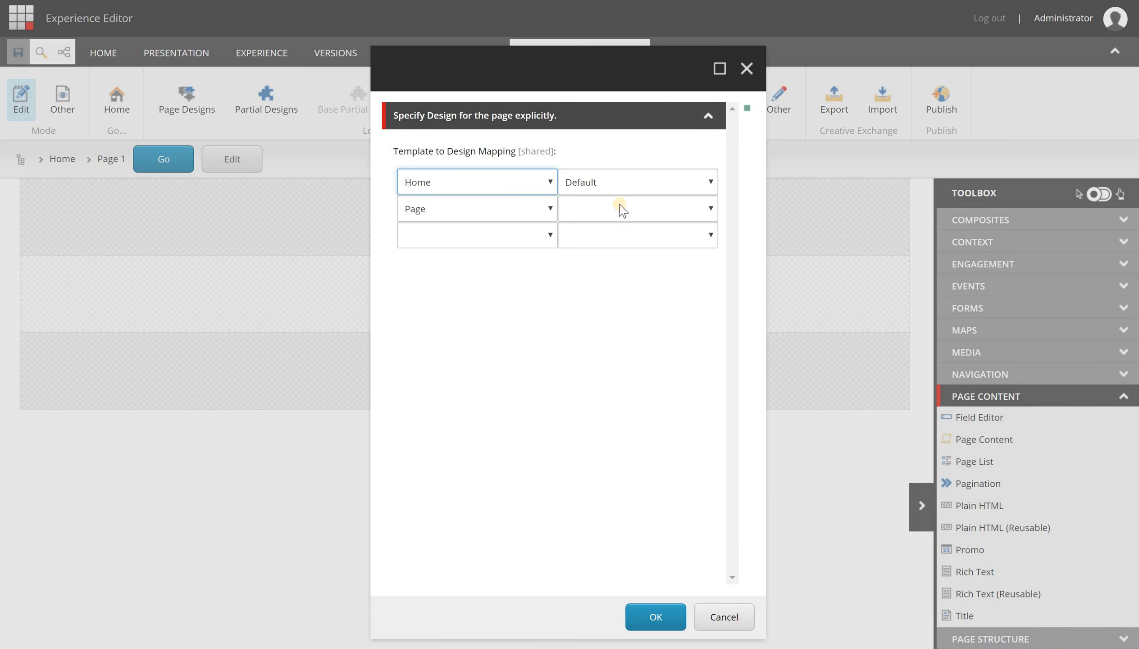
pyautogui.click(606, 208)
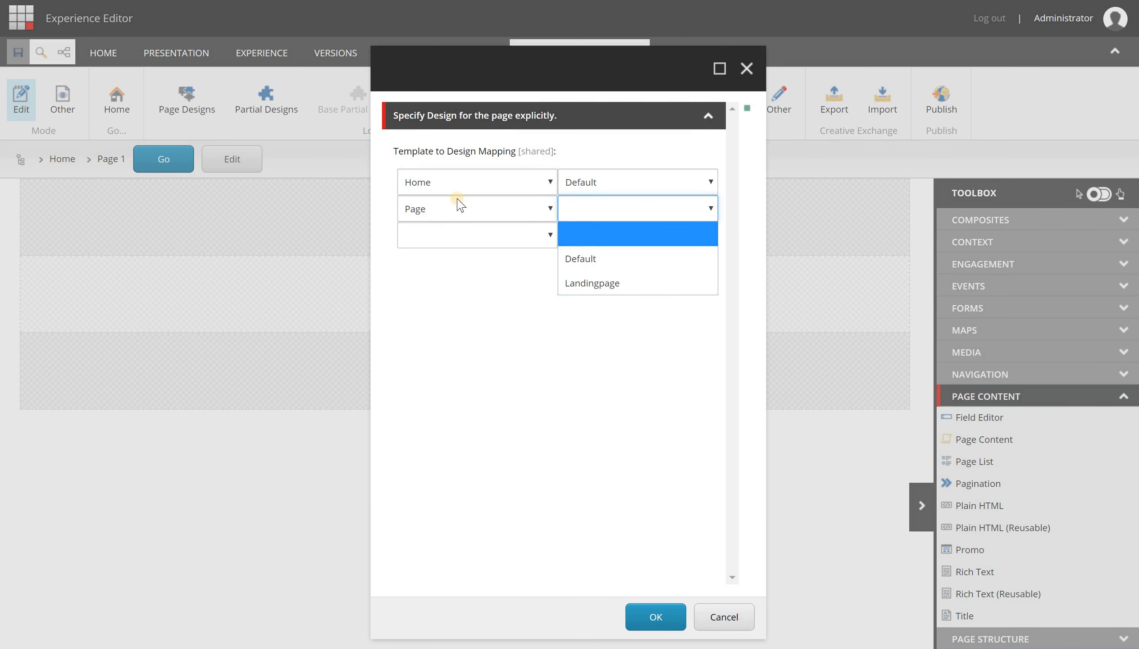
pyautogui.press('Return')
pyautogui.click(656, 619)
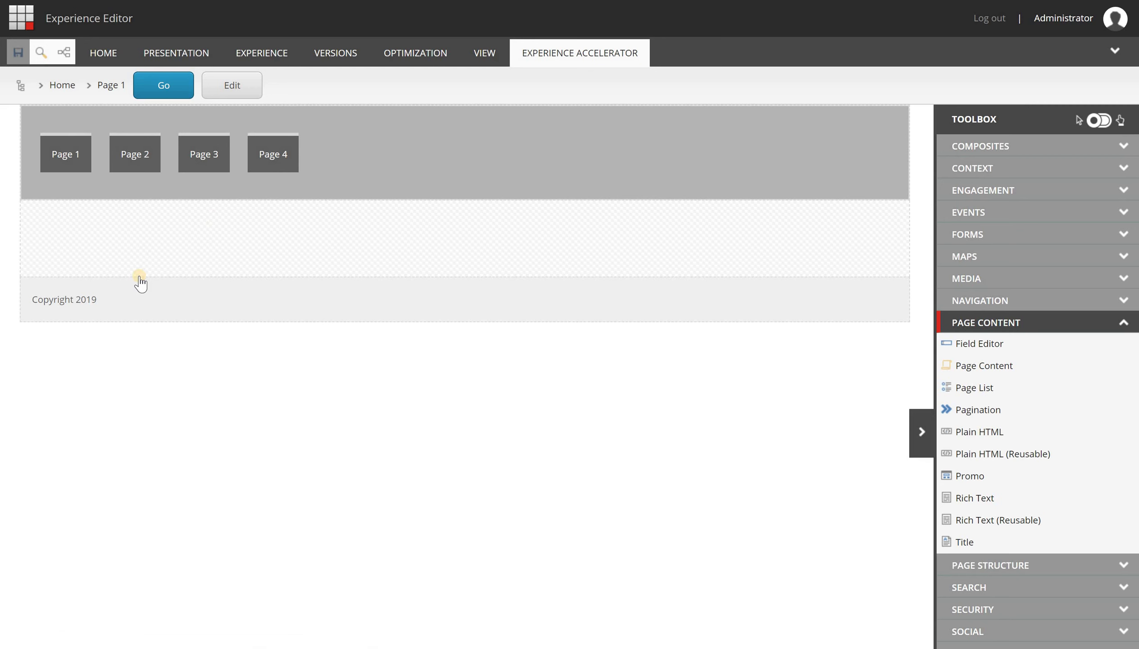
# Select Page 1's empty main placeholder between the navigation header and Copyright 2019 footer.
pyautogui.click(365, 256)
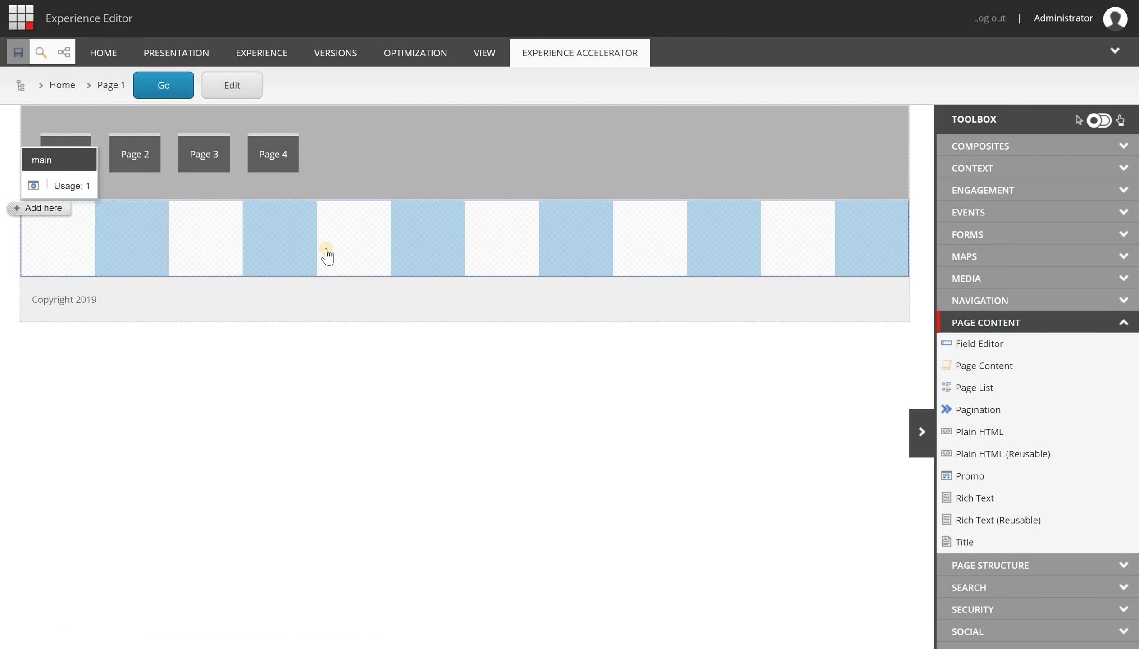